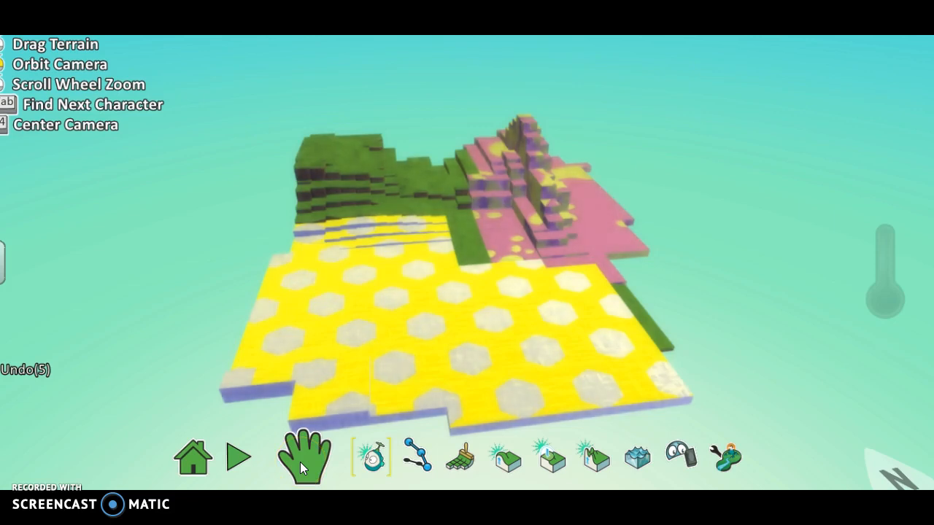
# - Place a tall cone-shaped tree near the middle of the yellow dotted ground
pyautogui.click(301, 460)
pyautogui.moveTo(451, 312); pyautogui.dragTo(474, 291)
pyautogui.moveTo(388, 196); pyautogui.dragTo(321, 181)
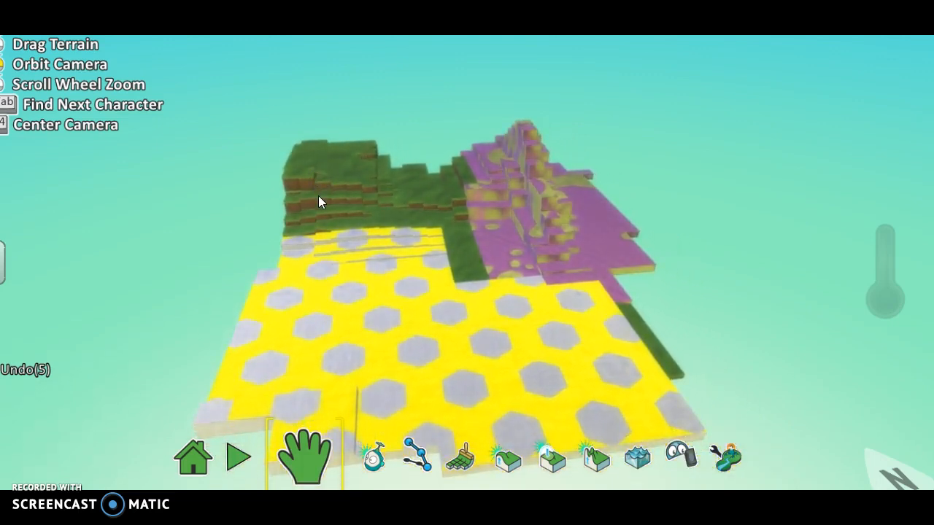
pyautogui.click(387, 434)
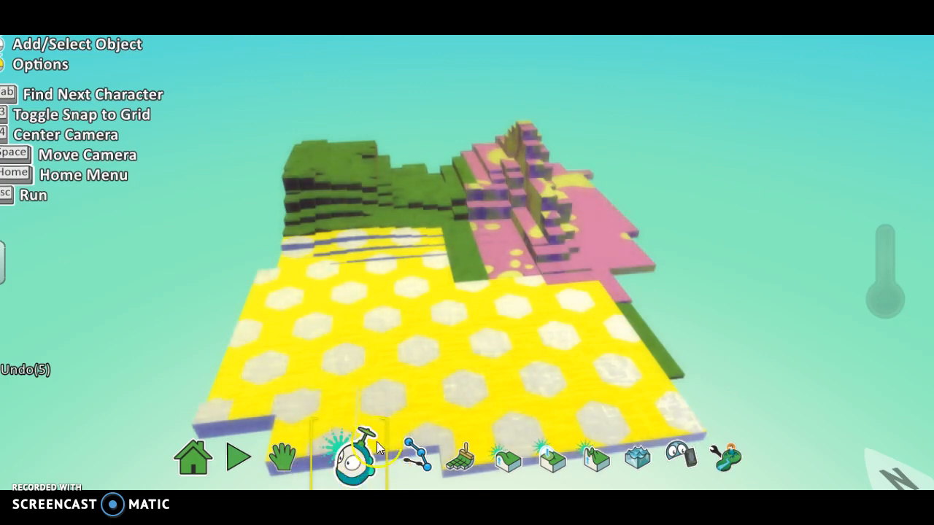
pyautogui.click(415, 291)
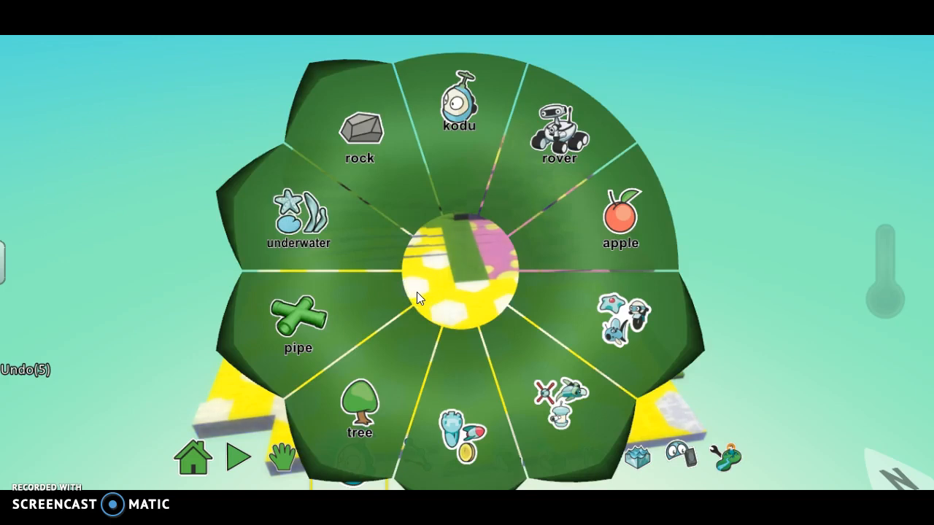
pyautogui.click(353, 414)
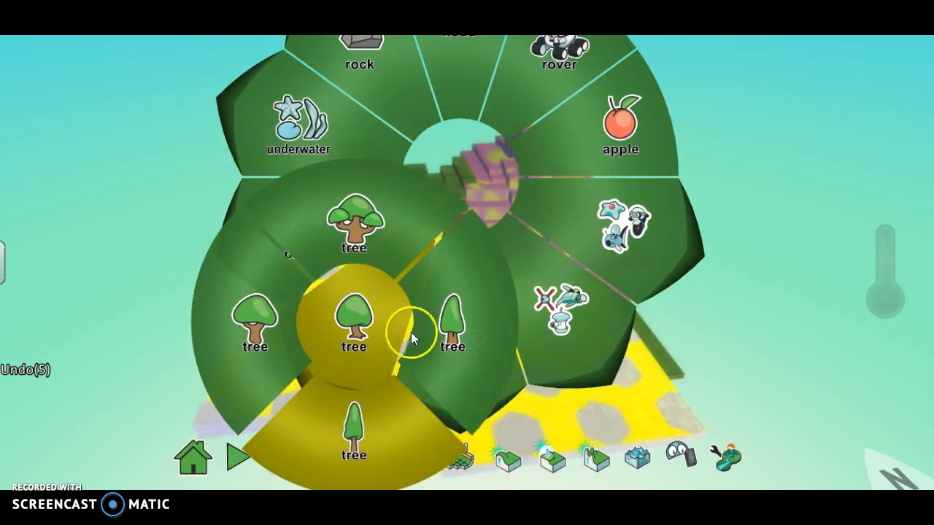
pyautogui.click(465, 320)
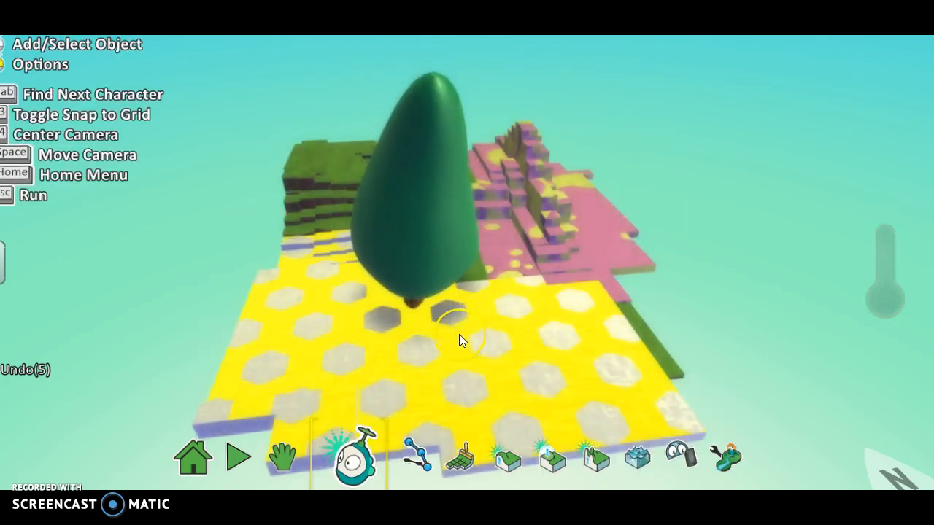
# - Move the tree to the left side of the yellow dotted ground and set its size to 0.5
pyautogui.moveTo(428, 264)
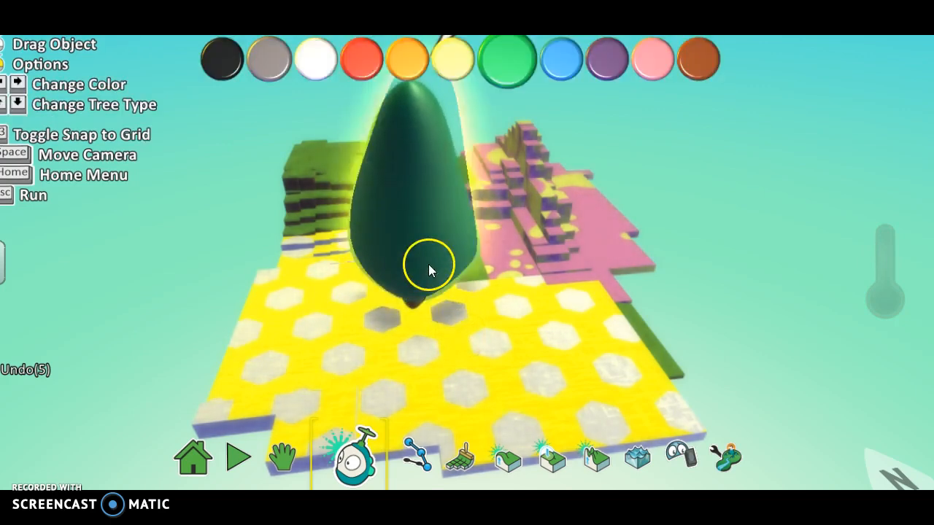
pyautogui.moveTo(414, 238); pyautogui.dragTo(322, 282)
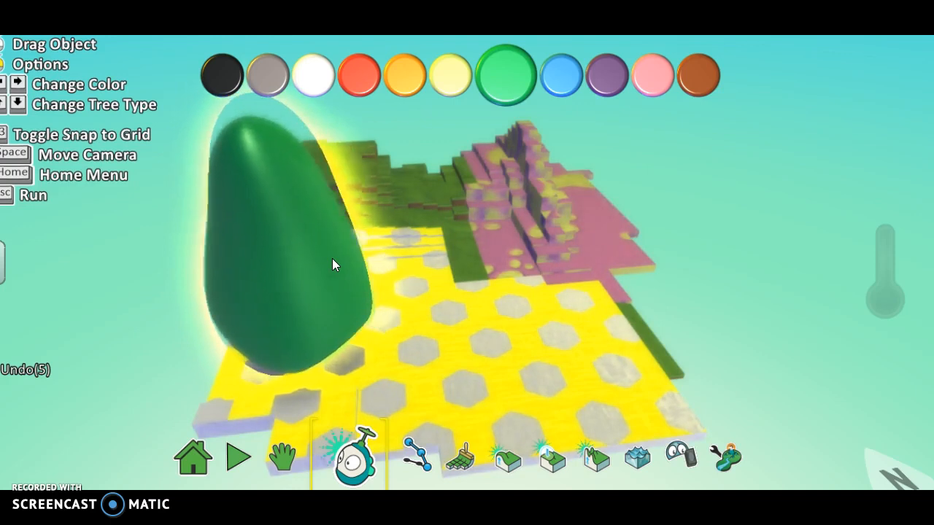
pyautogui.rightClick(332, 260)
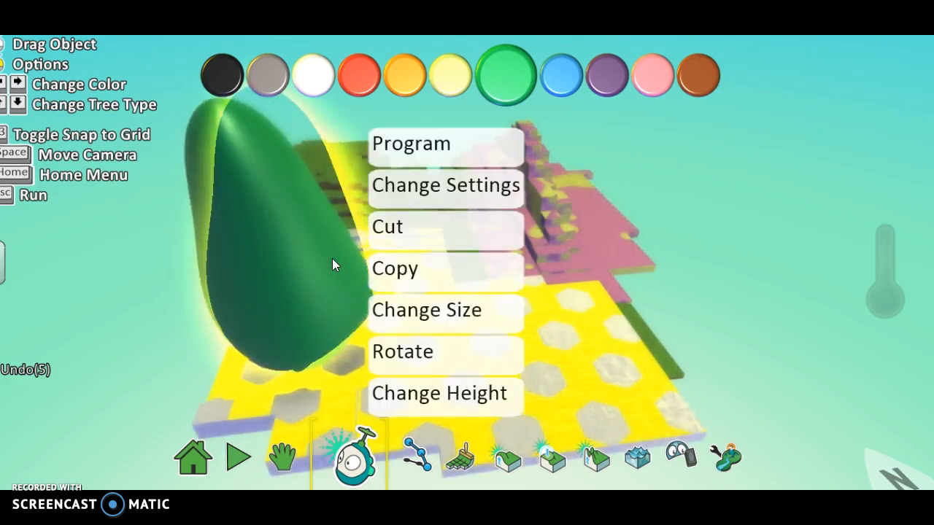
pyautogui.click(403, 310)
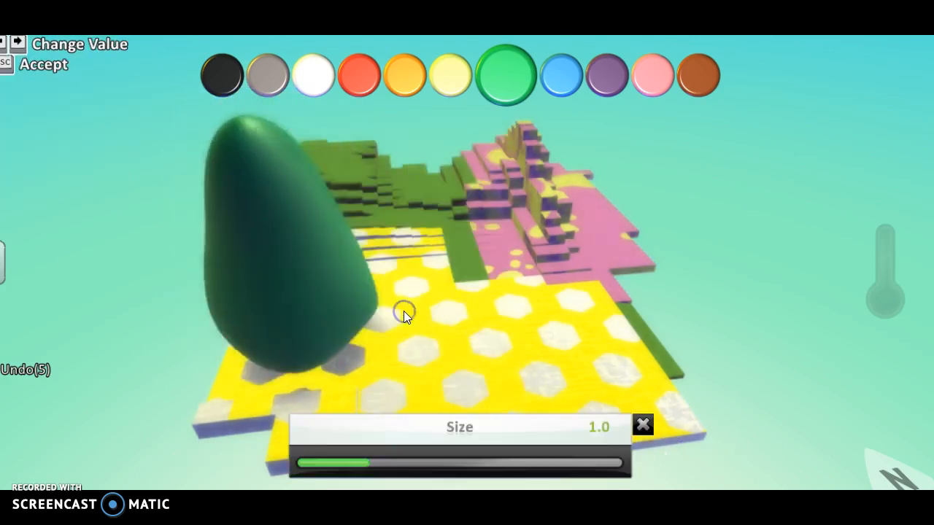
pyautogui.moveTo(375, 464); pyautogui.dragTo(327, 454)
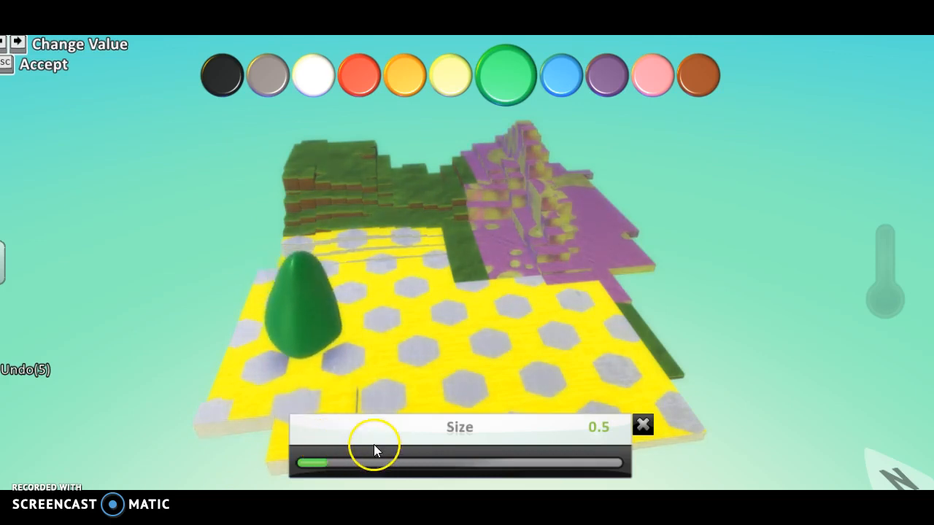
pyautogui.click(641, 426)
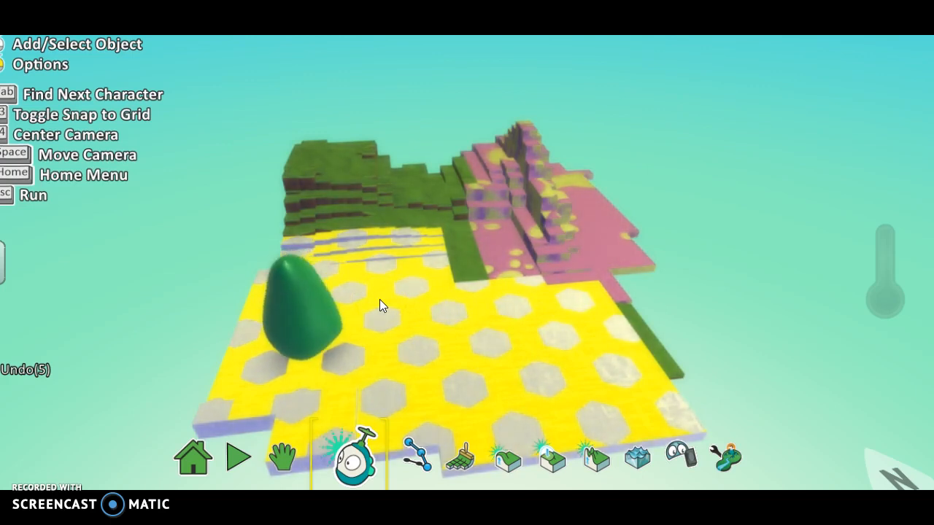
# - Change the tree's color to pink
pyautogui.moveTo(311, 286)
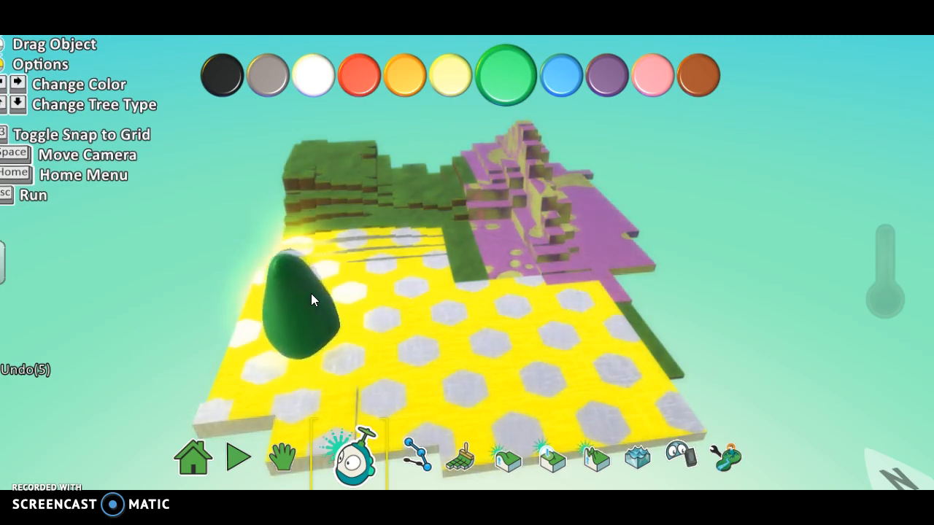
pyautogui.press('Right')
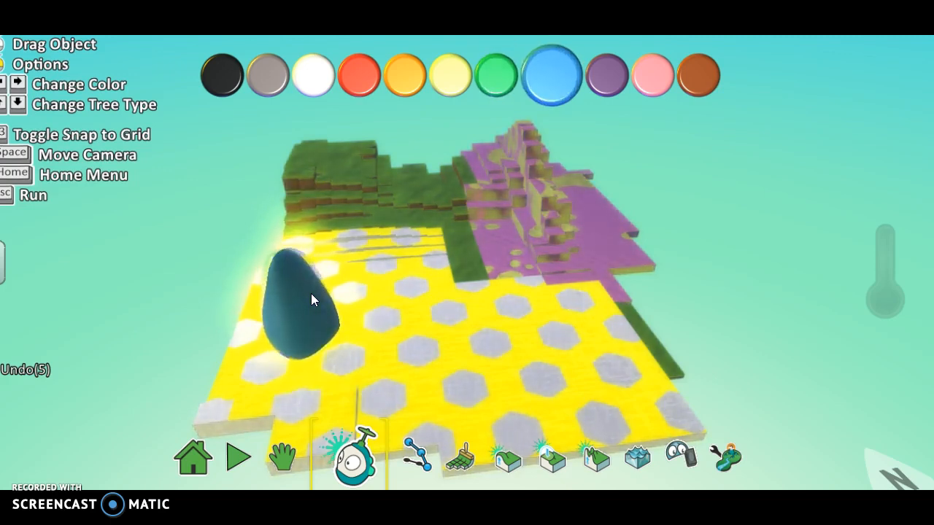
pyautogui.press('Right')
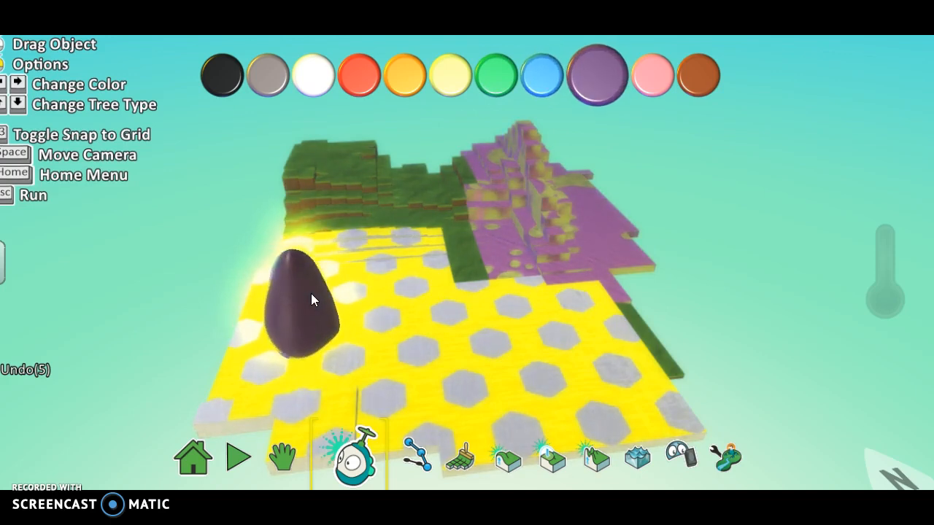
pyautogui.press('Right')
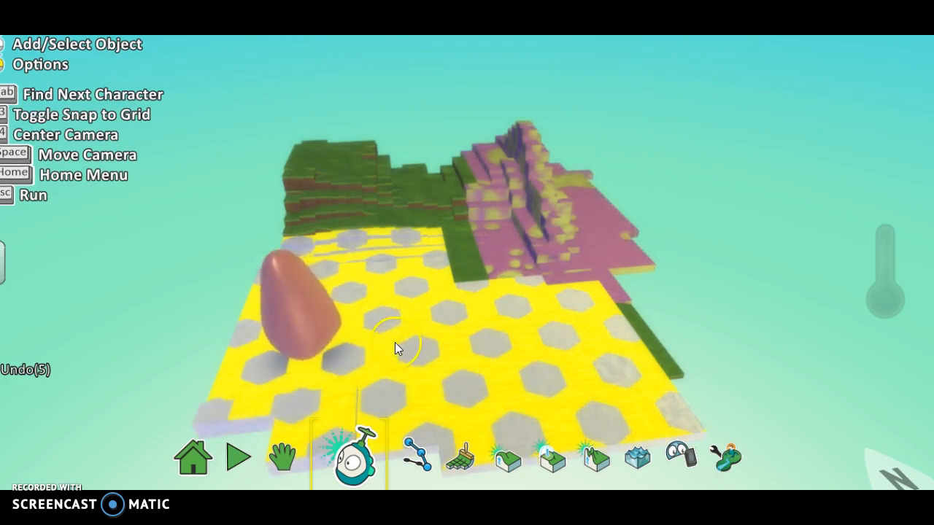
pyautogui.click(339, 312)
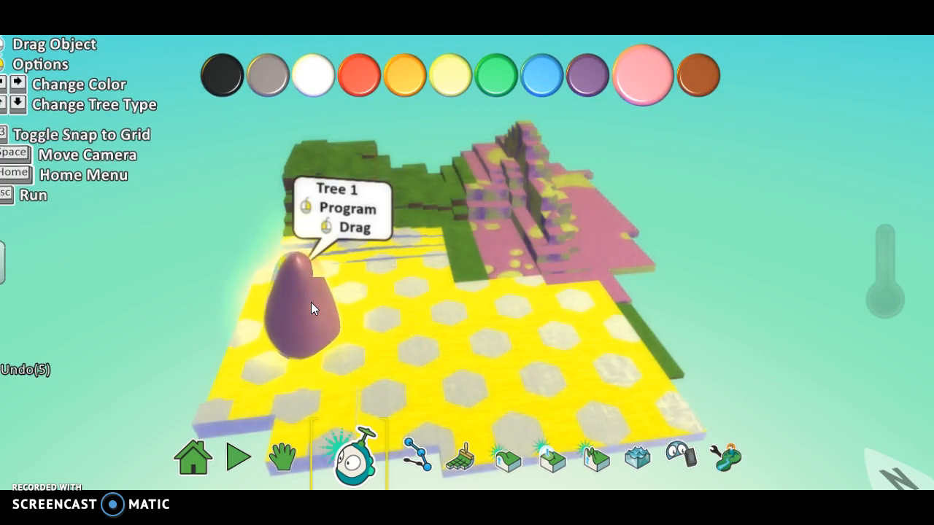
pyautogui.click(328, 307)
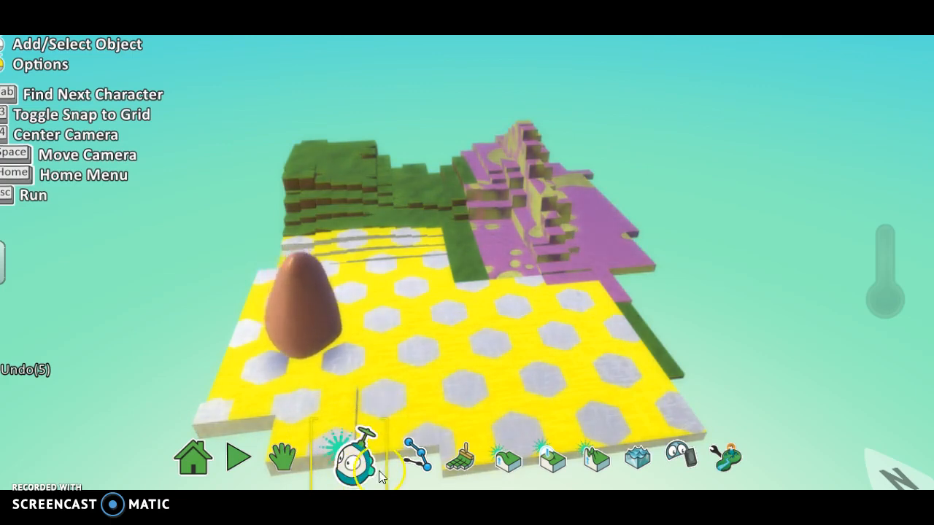
# - Place two red apples side by side in the middle of the yellow dotted ground
pyautogui.click(478, 335)
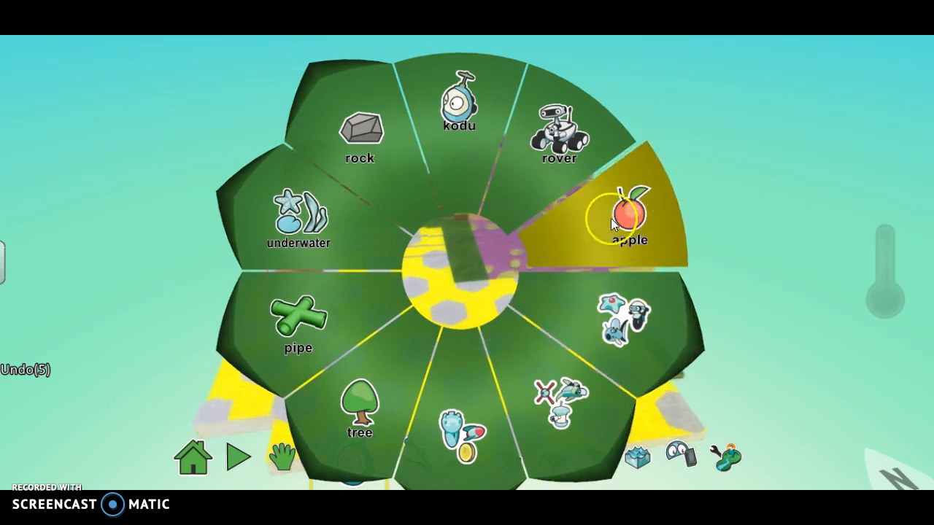
pyautogui.click(628, 217)
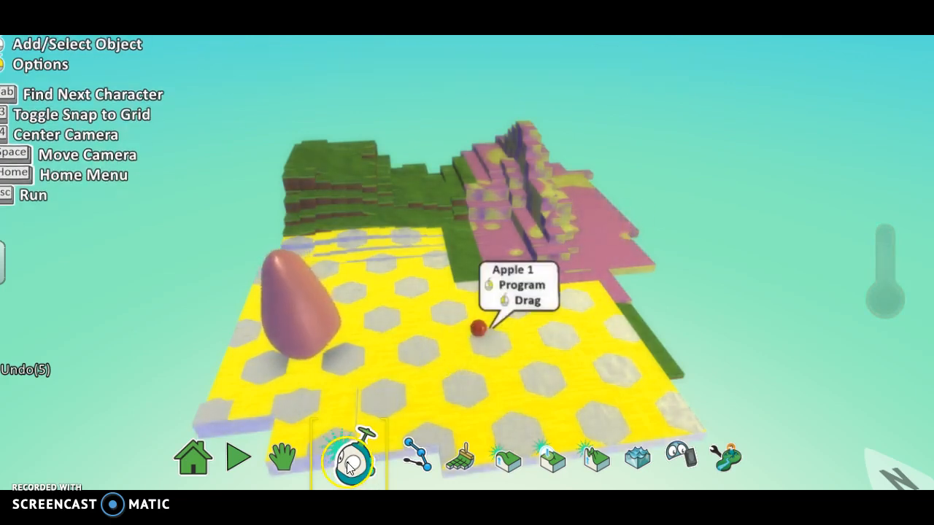
pyautogui.click(427, 339)
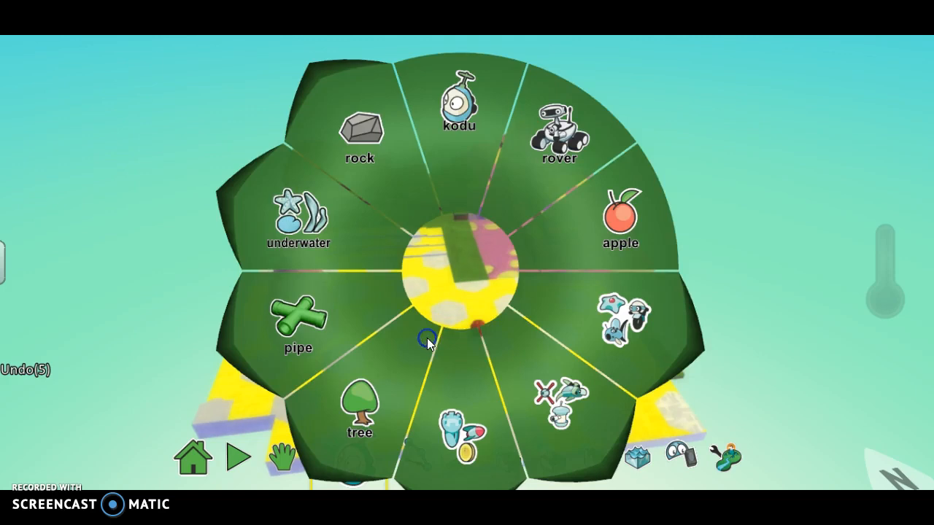
pyautogui.click(621, 226)
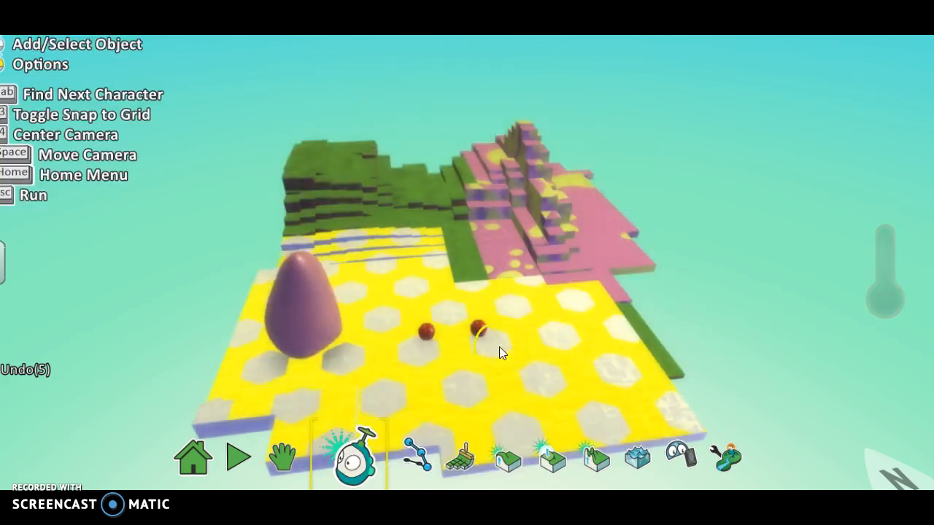
# - Set the size of the apple farther from the tree to 2.1
pyautogui.moveTo(479, 330)
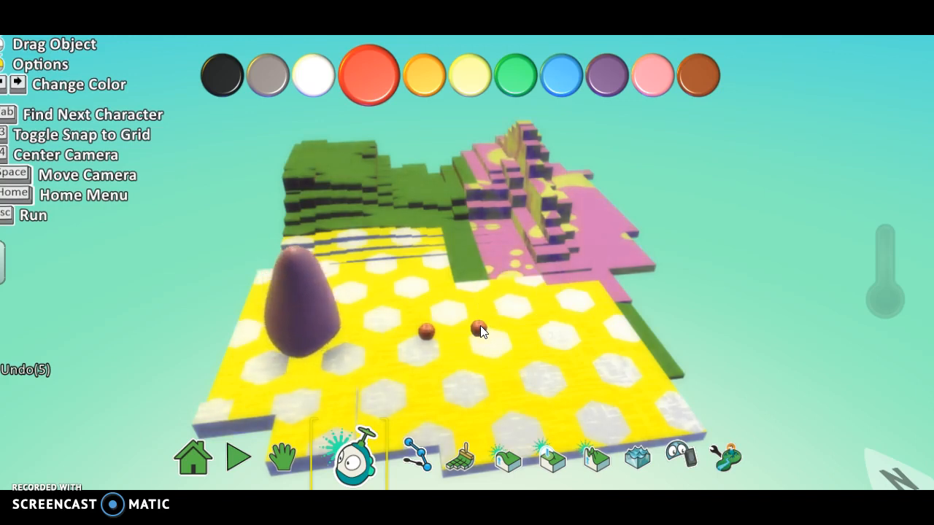
pyautogui.rightClick(480, 330)
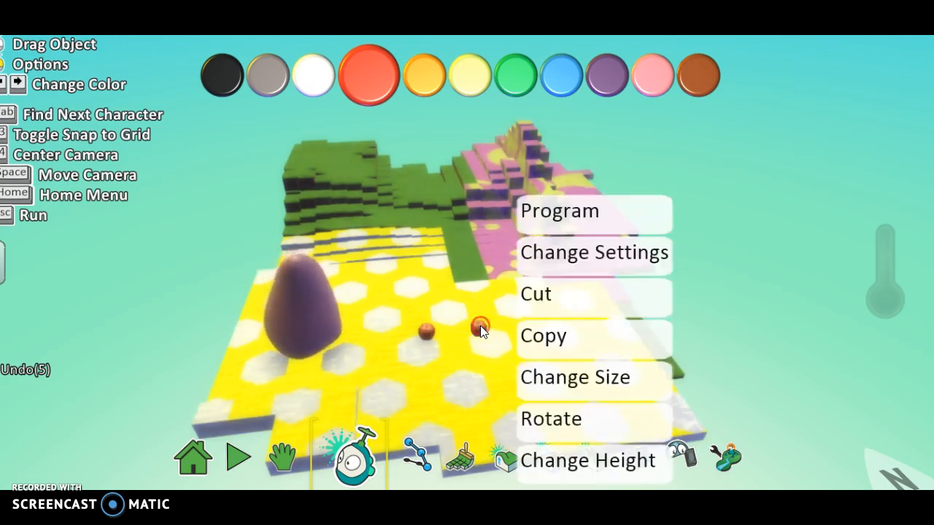
pyautogui.click(562, 379)
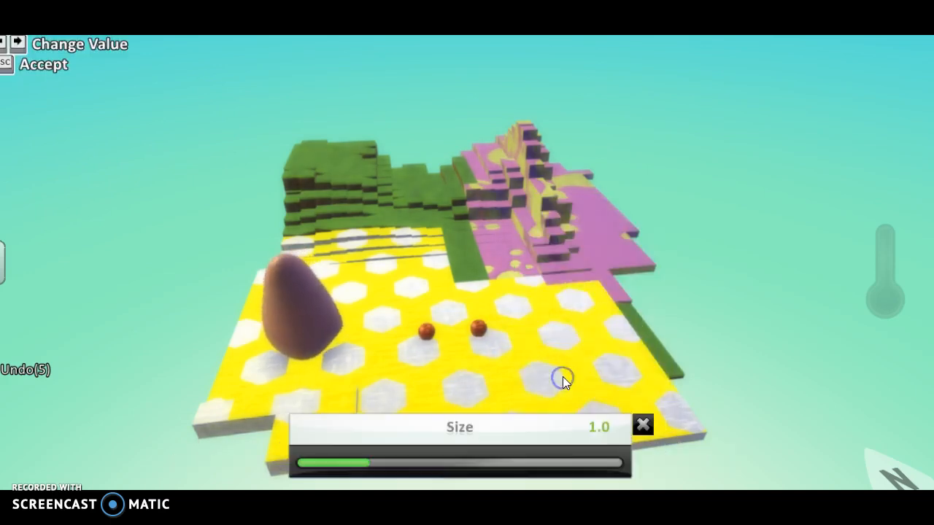
pyautogui.click(363, 453)
pyautogui.moveTo(366, 464); pyautogui.dragTo(417, 464)
pyautogui.moveTo(450, 454); pyautogui.dragTo(464, 457)
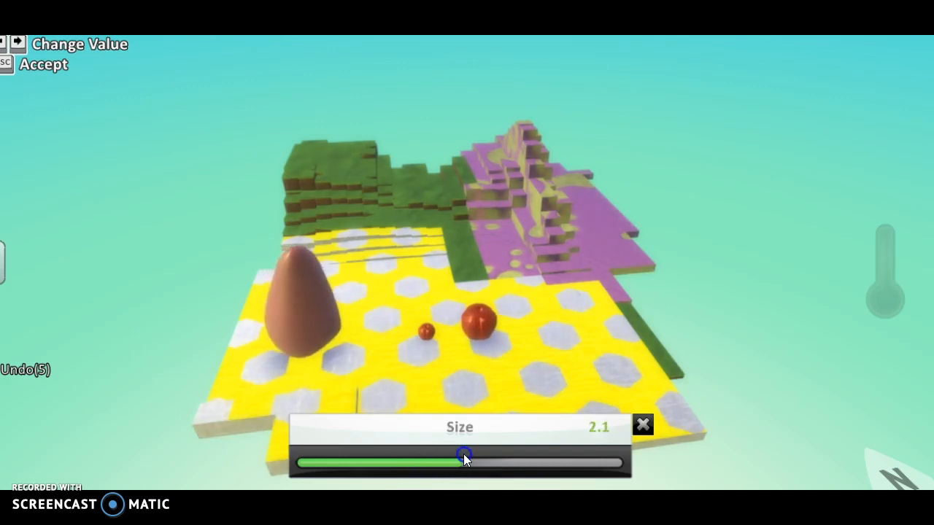
pyautogui.click(651, 436)
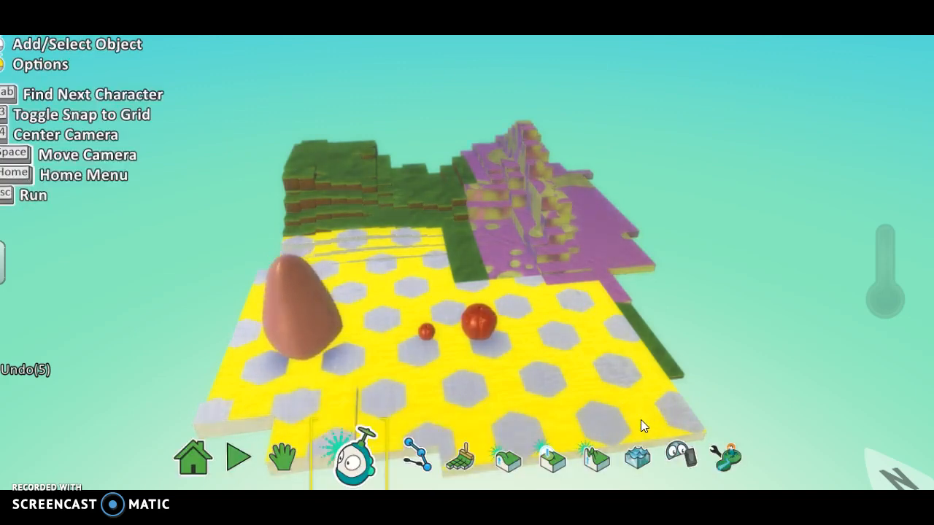
# - Move the large apple toward the far right corner of the yellow dotted ground and change its color to yellow
pyautogui.moveTo(483, 319); pyautogui.dragTo(561, 299)
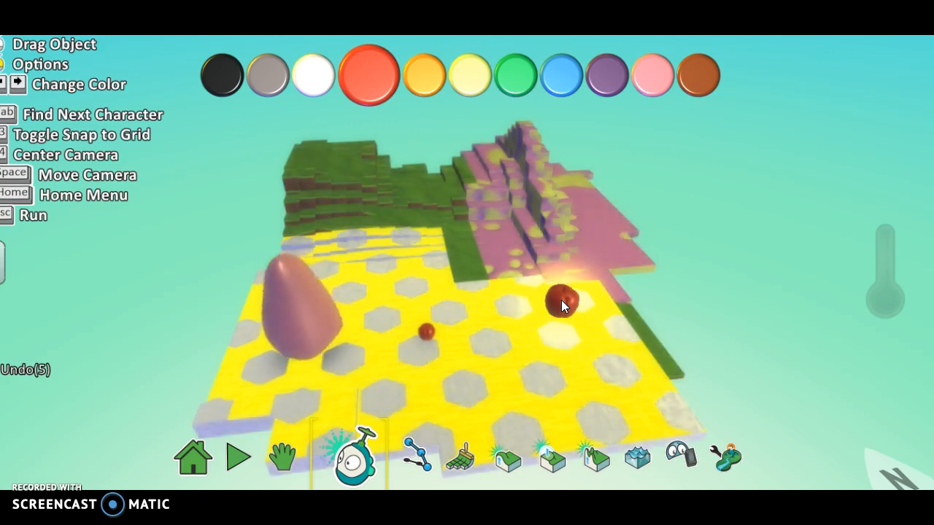
pyautogui.press('Right')
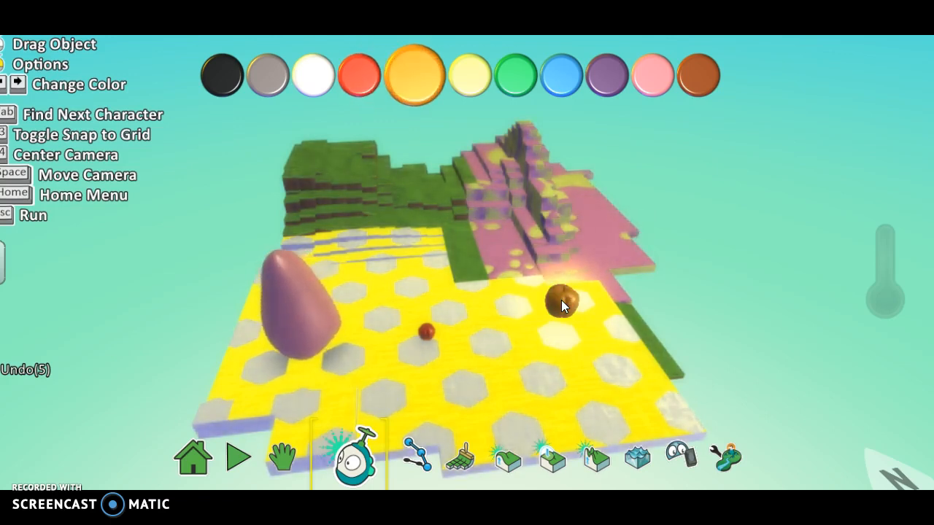
pyautogui.press('Right')
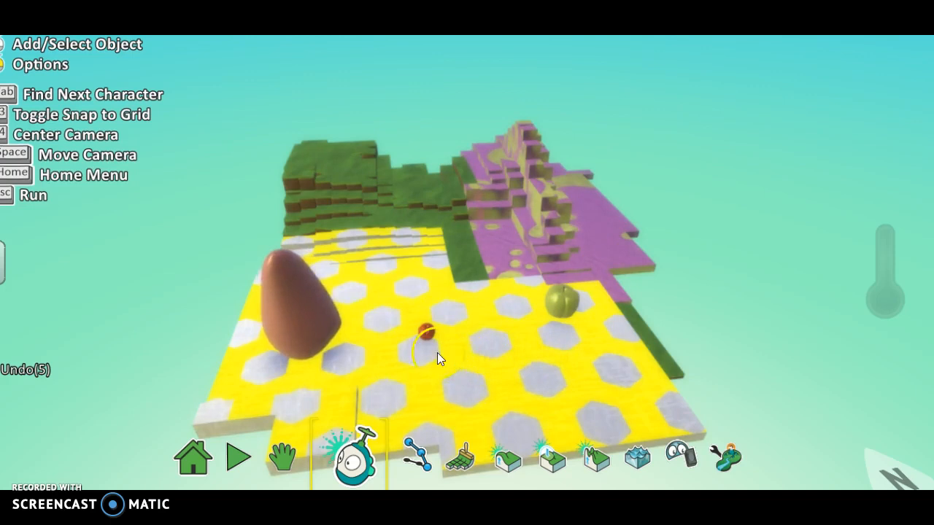
pyautogui.click(327, 350)
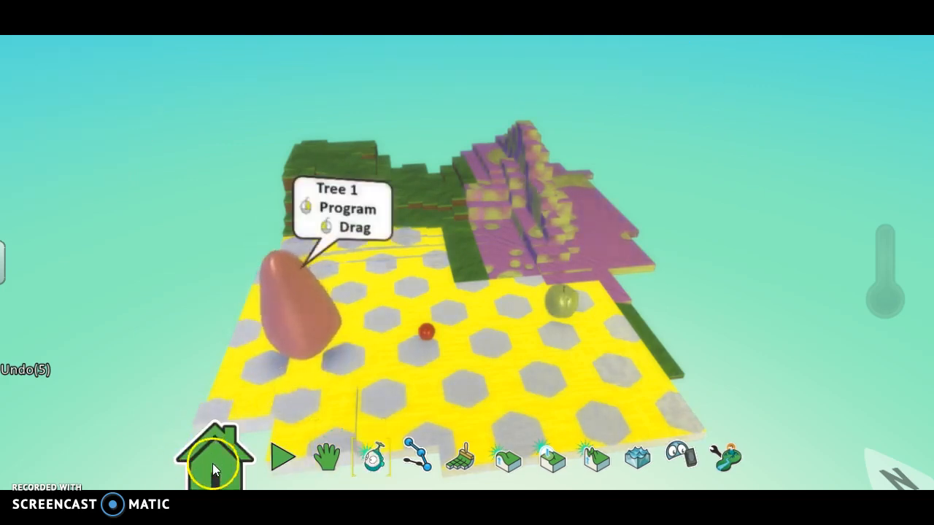
# - Save the world under its existing name and version, overwriting the existing file
pyautogui.click(216, 459)
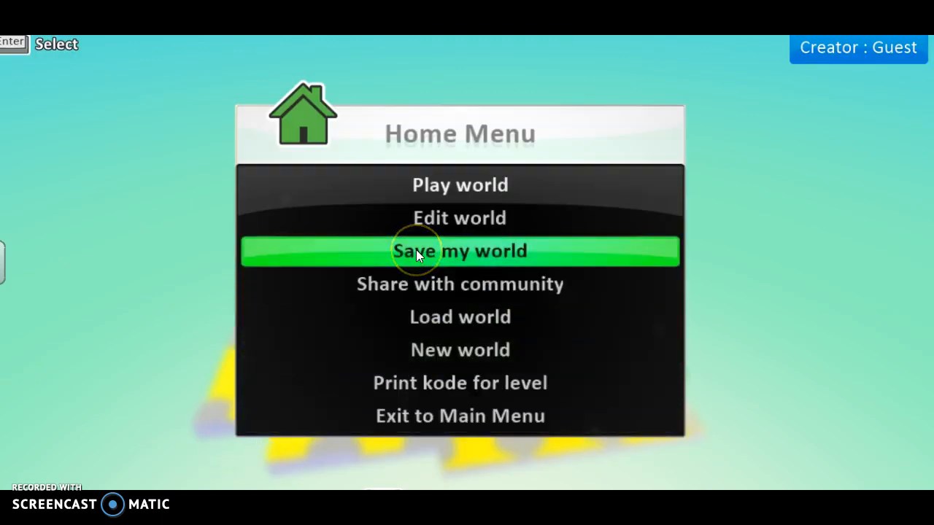
pyautogui.click(417, 251)
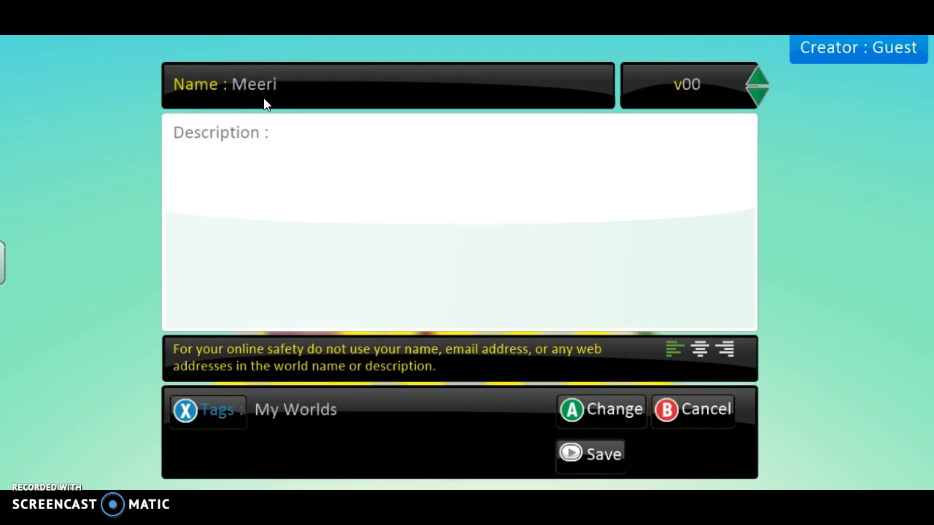
pyautogui.click(574, 455)
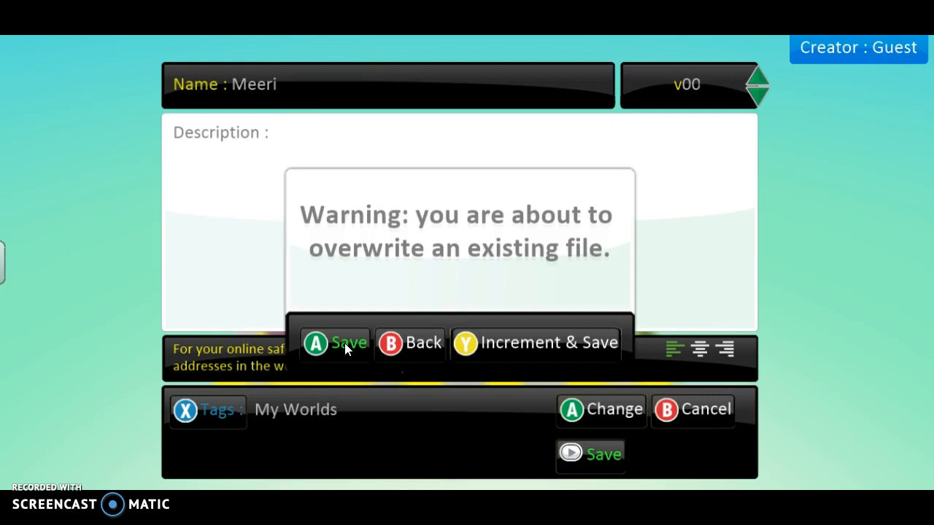
pyautogui.click(321, 345)
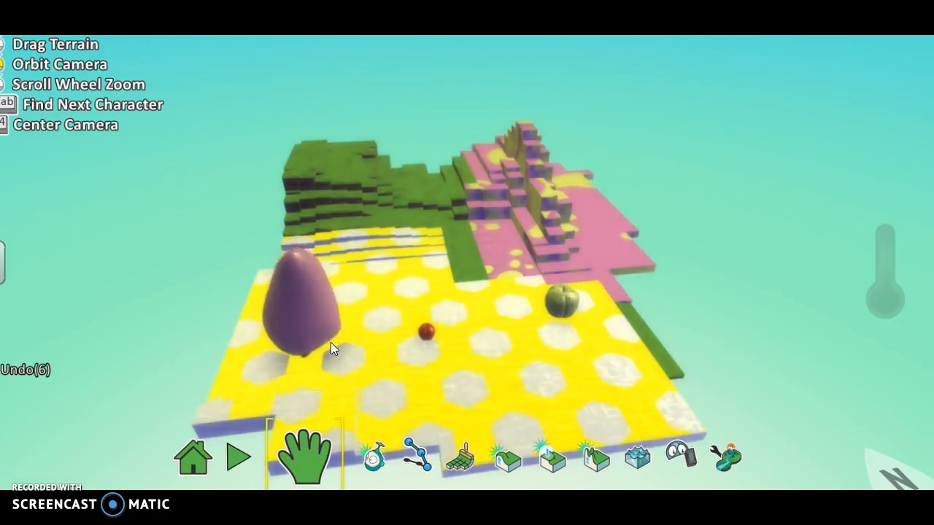
pyautogui.click(195, 442)
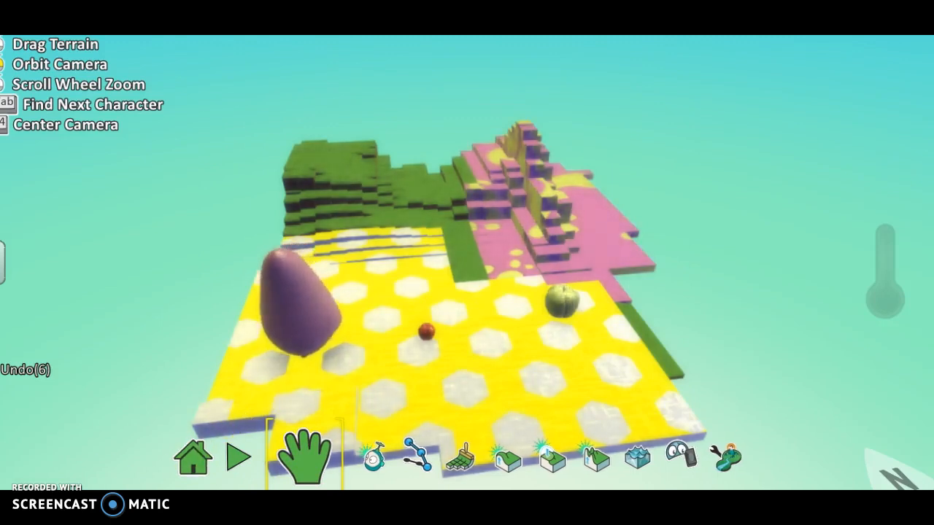